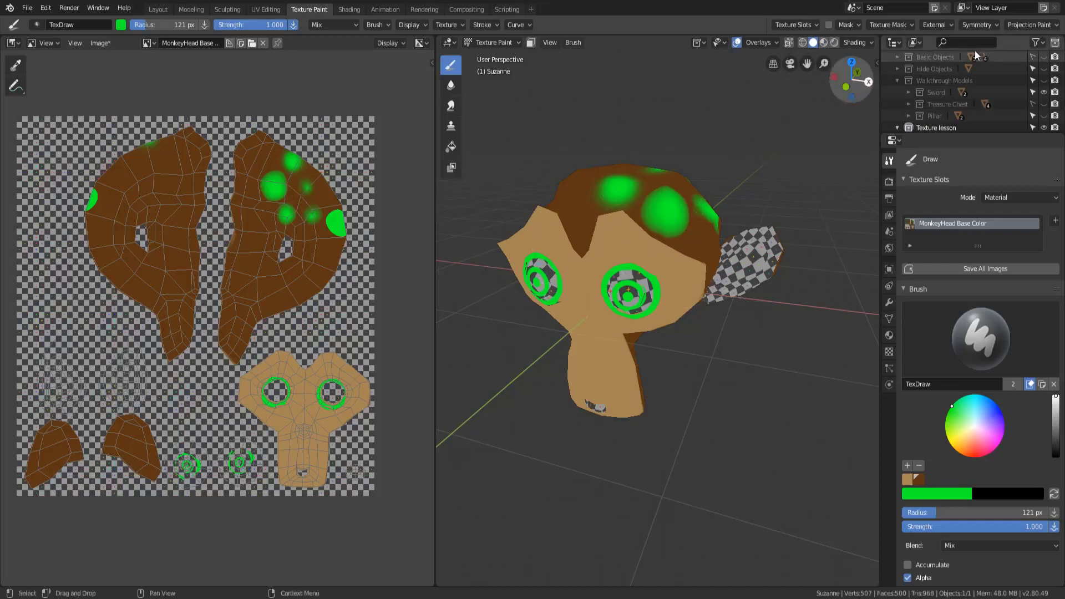
# Step: Review the projection paint options and turn on brush mirroring across the X axis
pyautogui.click(980, 26)
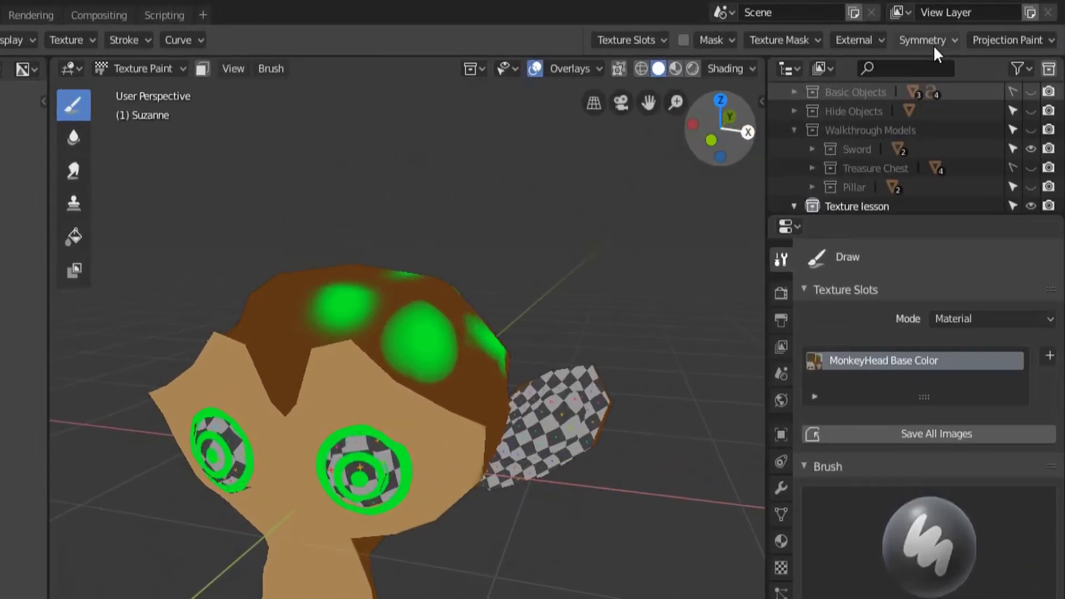
pyautogui.click(933, 45)
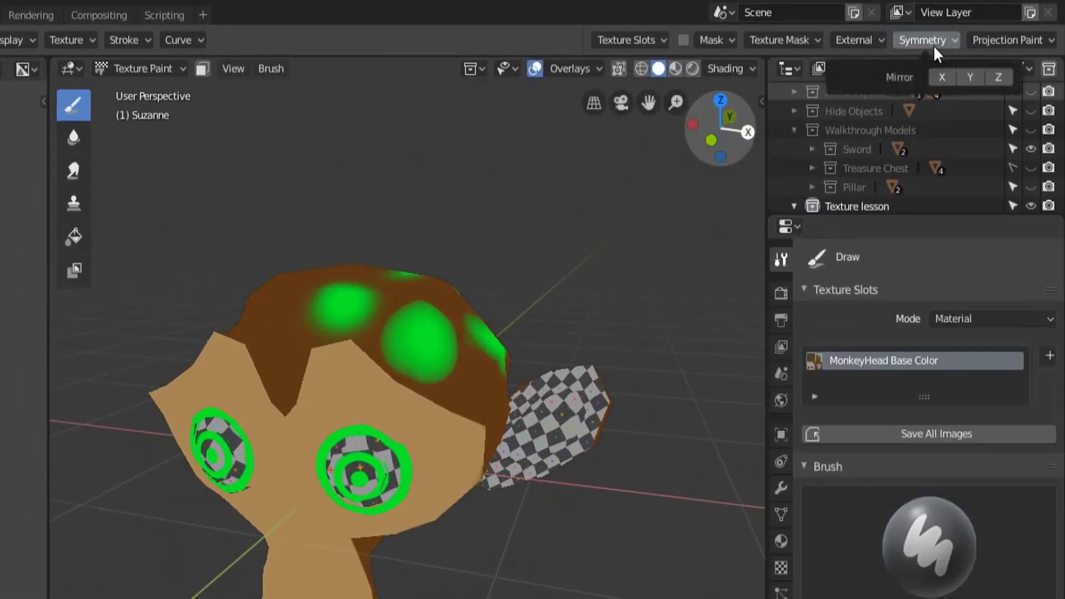
pyautogui.moveTo(665, 360); pyautogui.dragTo(440, 483, button='middle')
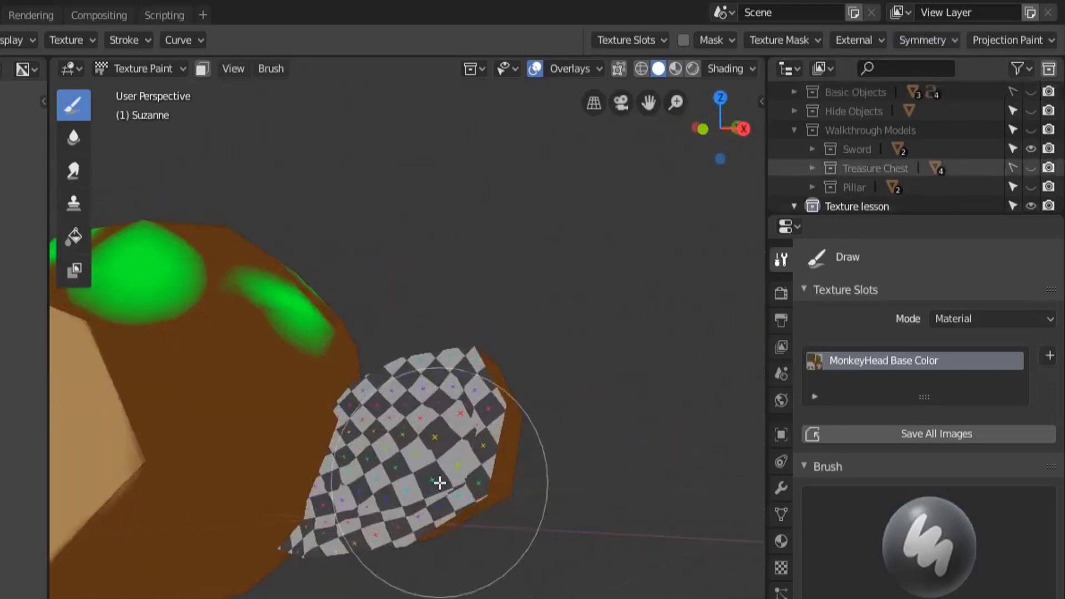
pyautogui.click(931, 45)
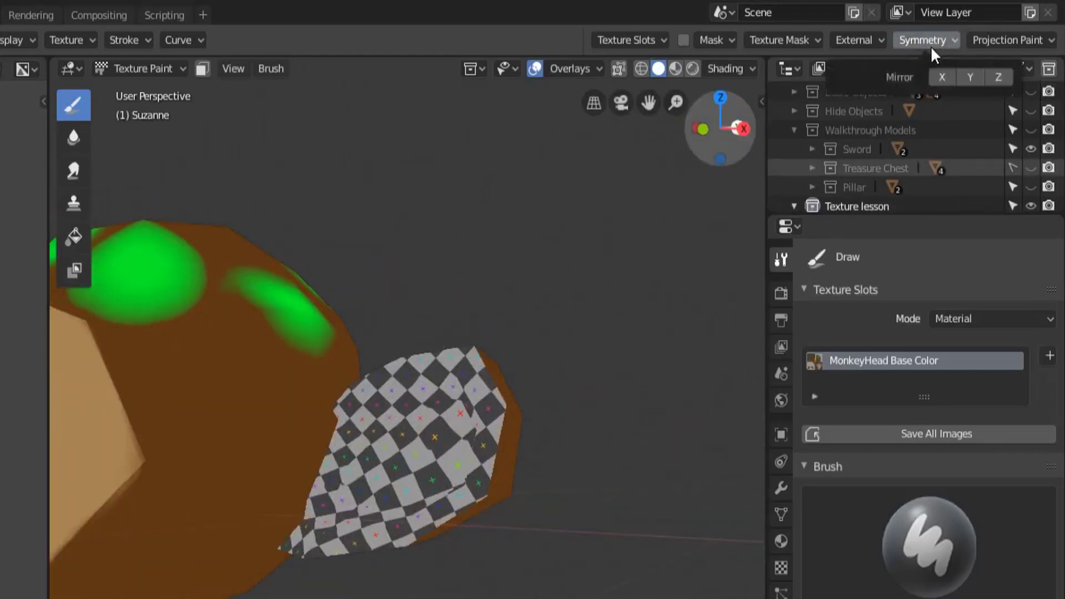
pyautogui.click(943, 78)
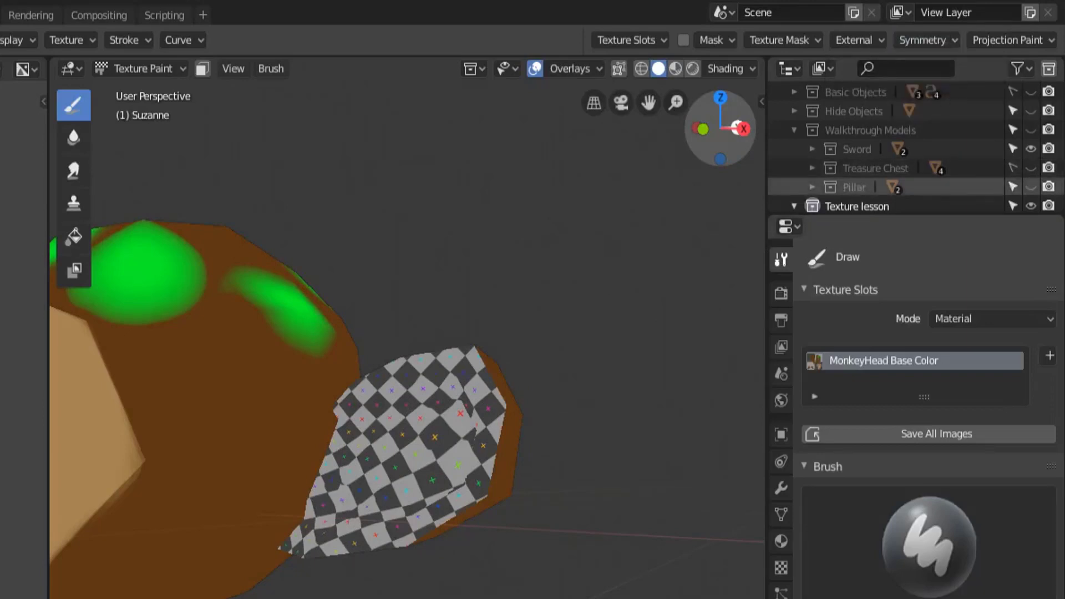
# Step: Cover the checkered inner side of the monkey's ear with orange paint using the Draw brush
pyautogui.moveTo(354, 496); pyautogui.dragTo(378, 504, button='middle')
pyautogui.scroll(2, 381, 498)
pyautogui.moveTo(379, 504)
pyautogui.mouseDown()
pyautogui.moveTo(432, 468)
pyautogui.moveTo(411, 475)
pyautogui.mouseUp()
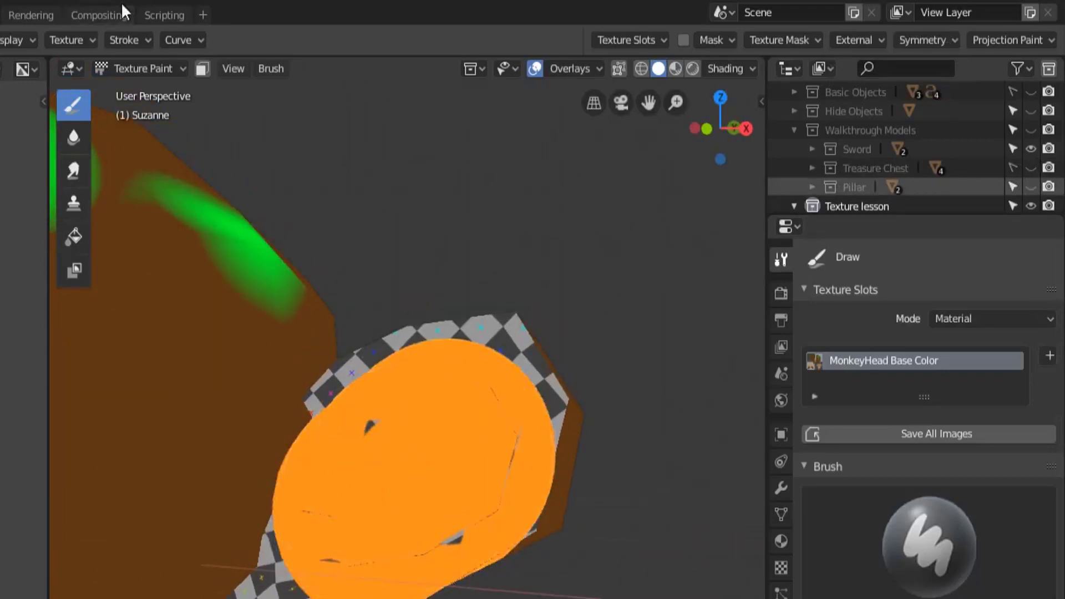
pyautogui.click(178, 41)
pyautogui.click(101, 280)
pyautogui.moveTo(432, 497)
pyautogui.mouseDown()
pyautogui.moveTo(413, 517)
pyautogui.moveTo(482, 405)
pyautogui.moveTo(450, 377)
pyautogui.moveTo(356, 471)
pyautogui.moveTo(302, 589)
pyautogui.moveTo(559, 469)
pyautogui.mouseUp()
pyautogui.moveTo(559, 469)
pyautogui.mouseDown(button='middle')
pyautogui.moveTo(535, 475)
pyautogui.moveTo(501, 438)
pyautogui.mouseUp(button='middle')
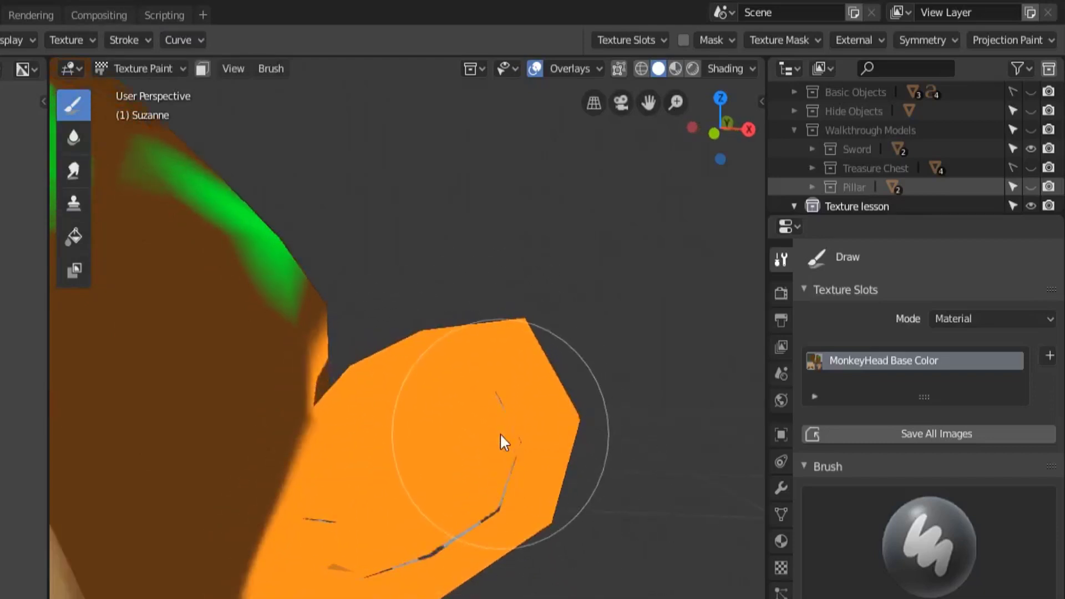
pyautogui.moveTo(511, 446); pyautogui.dragTo(397, 523)
pyautogui.scroll(-6, 573, 478)
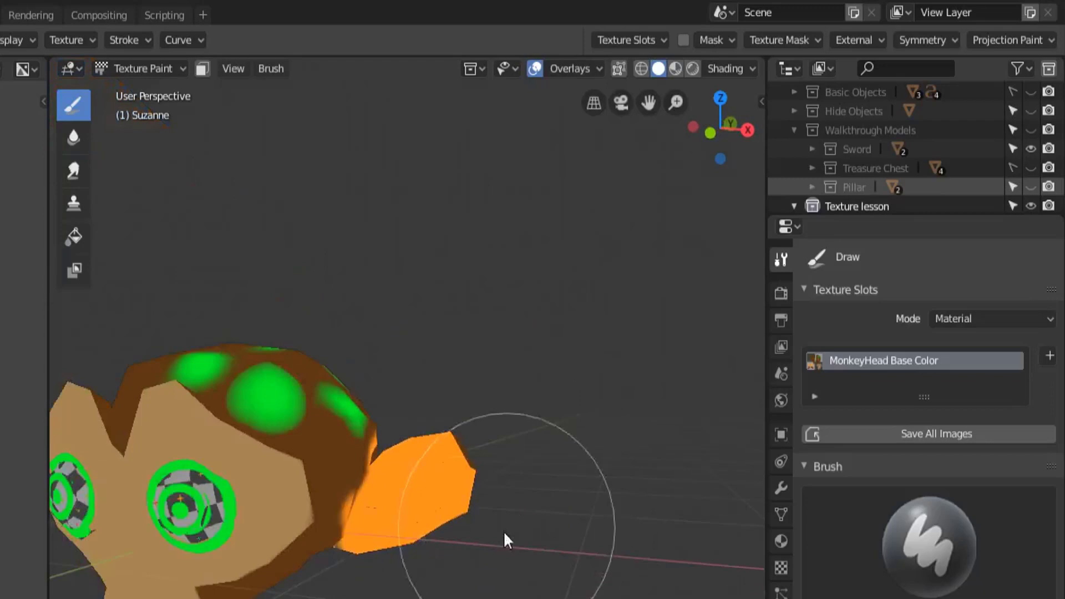
pyautogui.moveTo(455, 524)
pyautogui.mouseDown(button='middle')
pyautogui.moveTo(431, 488)
pyautogui.moveTo(417, 541)
pyautogui.moveTo(311, 516)
pyautogui.moveTo(414, 532)
pyautogui.moveTo(377, 490)
pyautogui.moveTo(493, 519)
pyautogui.moveTo(408, 526)
pyautogui.mouseUp(button='middle')
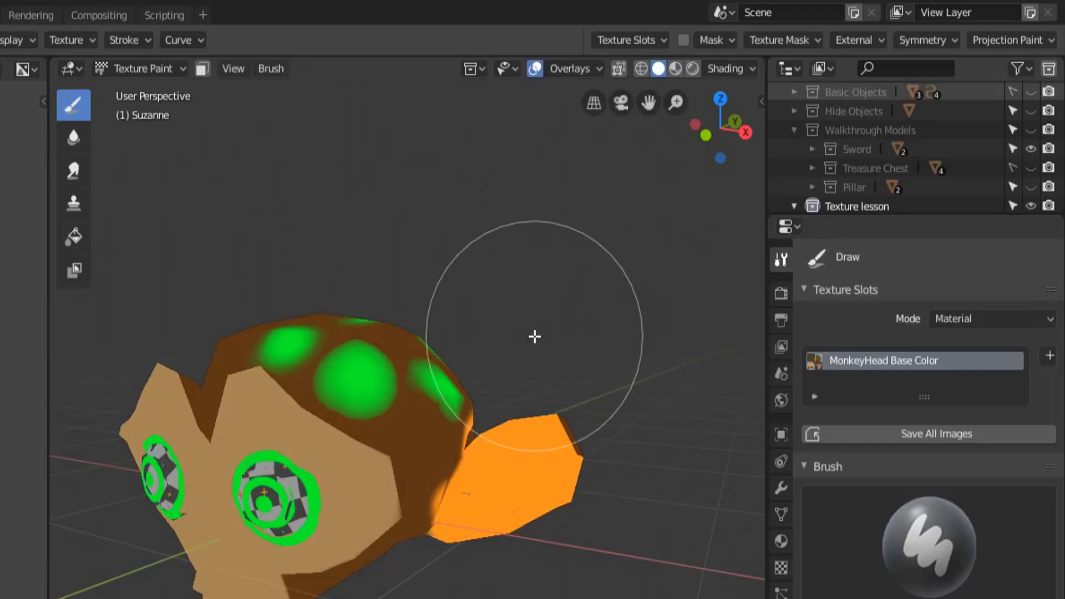
# Step: Enlarge the image view and examine how paint bleeds past the edges of the brown head UV island against the Bleed setting
pyautogui.click(1008, 40)
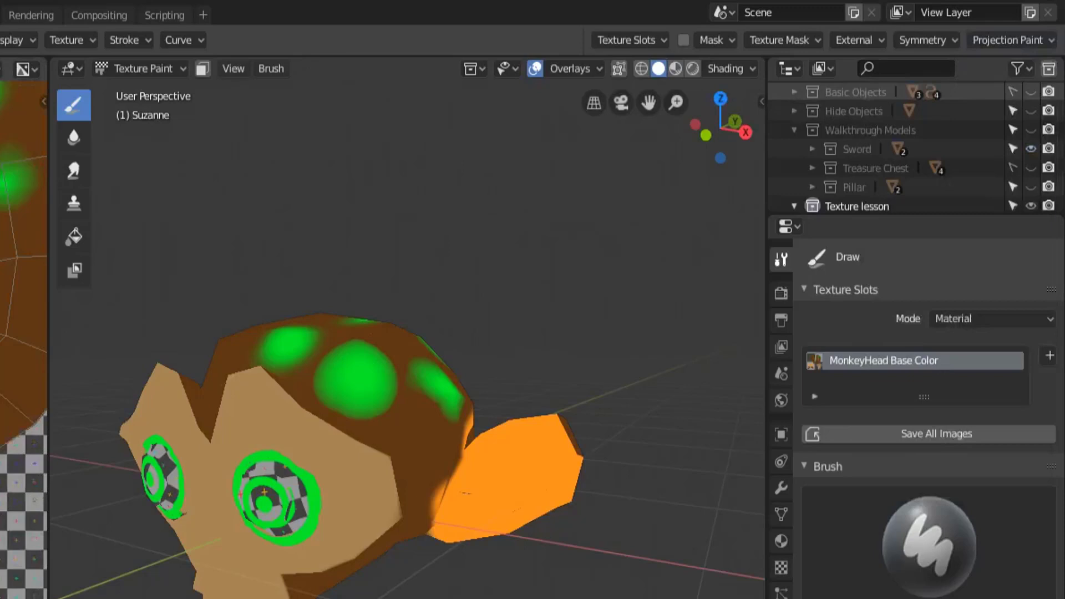
pyautogui.moveTo(48, 500); pyautogui.dragTo(518, 404)
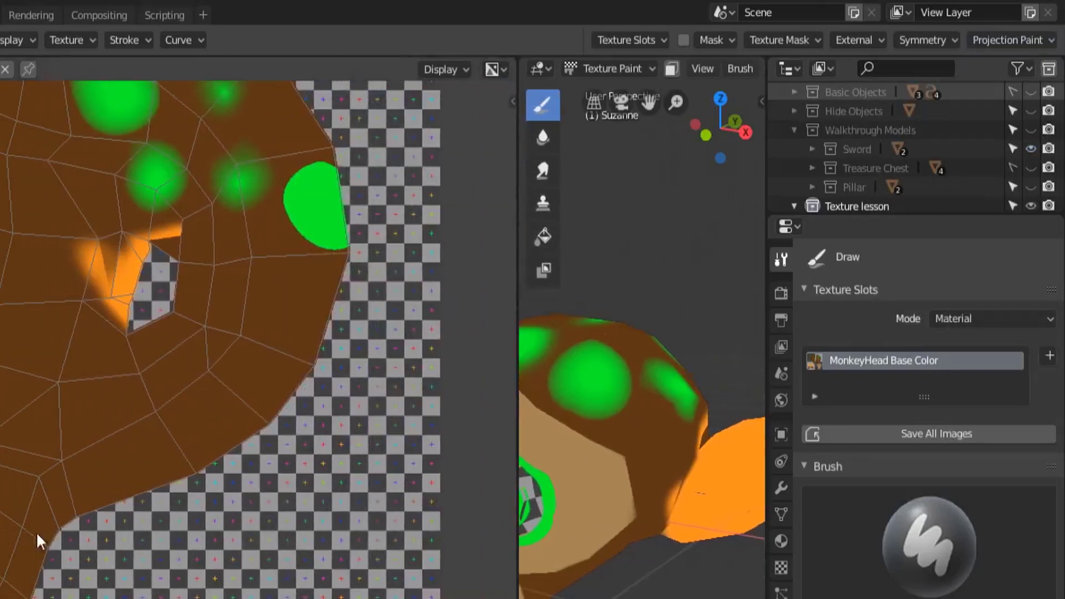
pyautogui.scroll(1, 38, 540)
pyautogui.scroll(6, 41, 538)
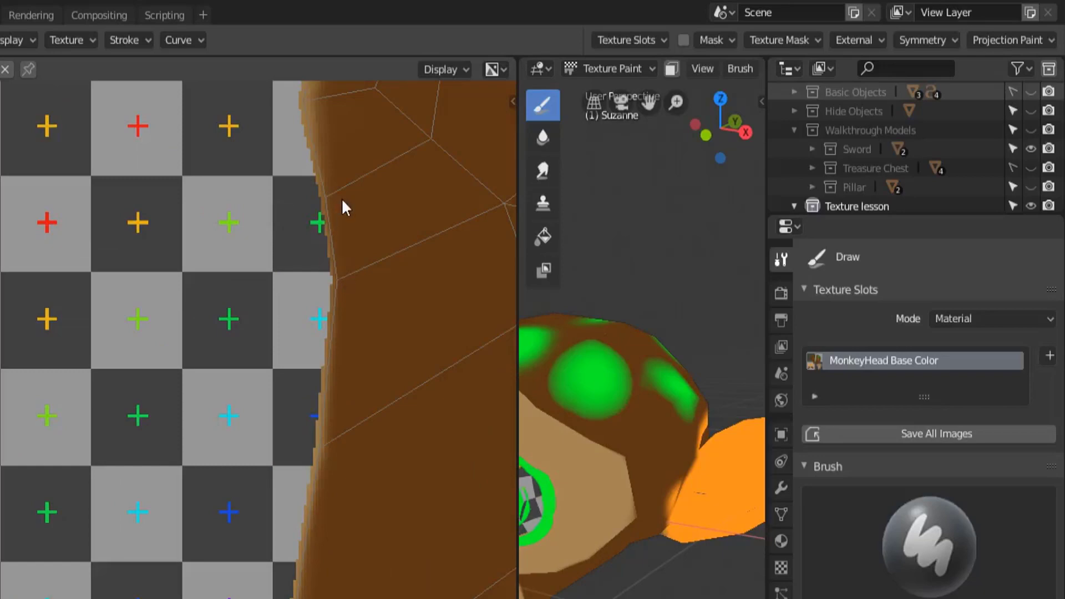
pyautogui.moveTo(342, 201); pyautogui.dragTo(276, 175, button='middle')
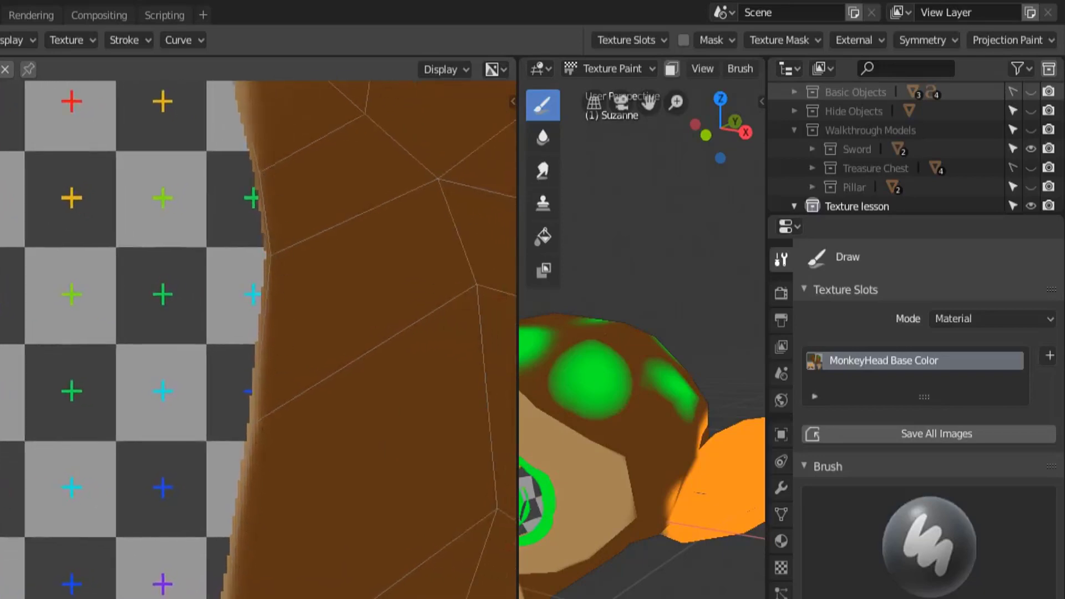
pyautogui.scroll(-4, 259, 339)
pyautogui.moveTo(208, 598); pyautogui.dragTo(172, 504, button='middle')
pyautogui.scroll(3, 171, 504)
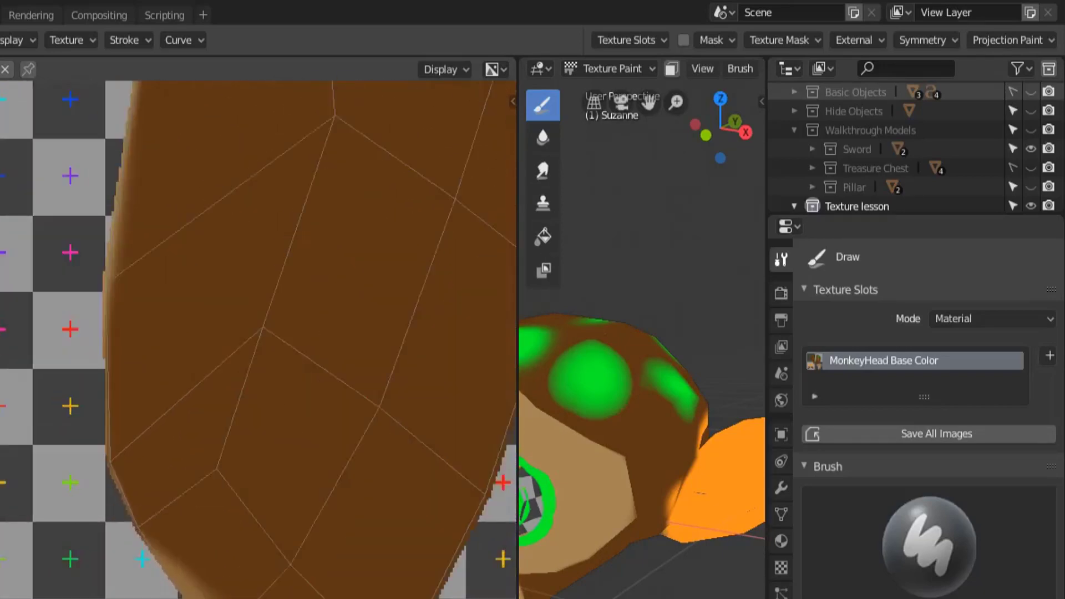
pyautogui.moveTo(116, 598); pyautogui.dragTo(31, 547, button='middle')
pyautogui.scroll(3, 128, 499)
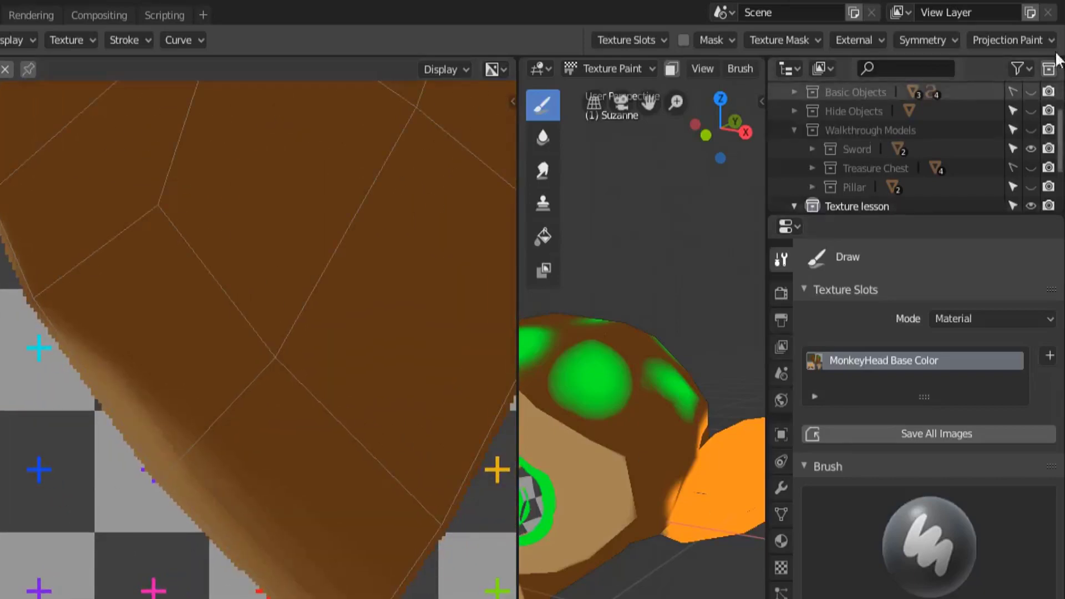
pyautogui.click(1022, 44)
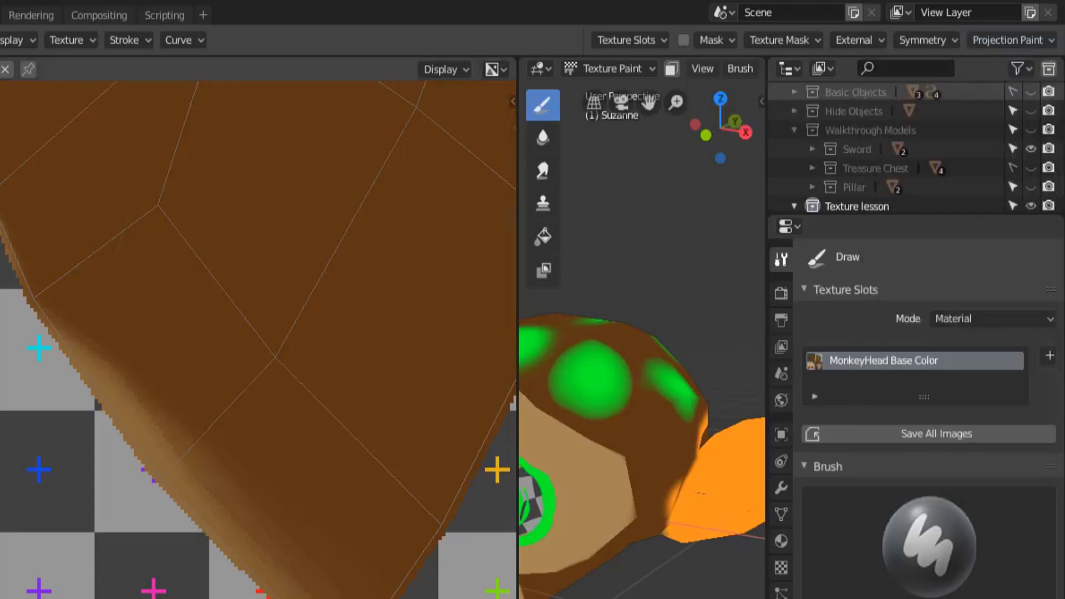
# Step: Examine the paint bleed around the outline of the tan face UV island, from the brow to the muzzle
pyautogui.scroll(-5, 258, 332)
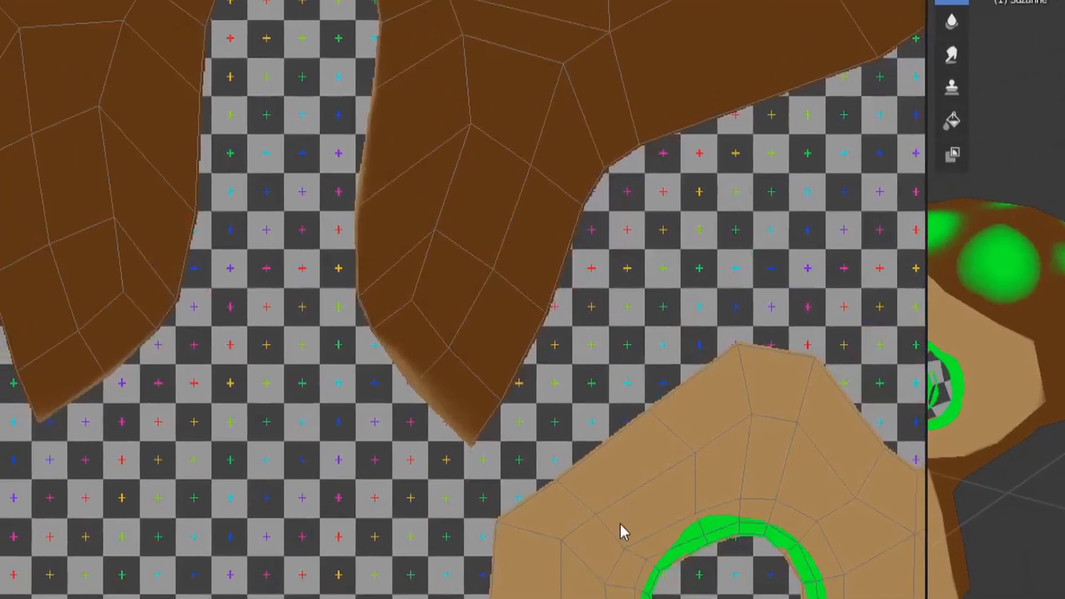
pyautogui.moveTo(620, 524); pyautogui.dragTo(527, 408, button='middle')
pyautogui.scroll(3, 461, 400)
pyautogui.scroll(1, 527, 409)
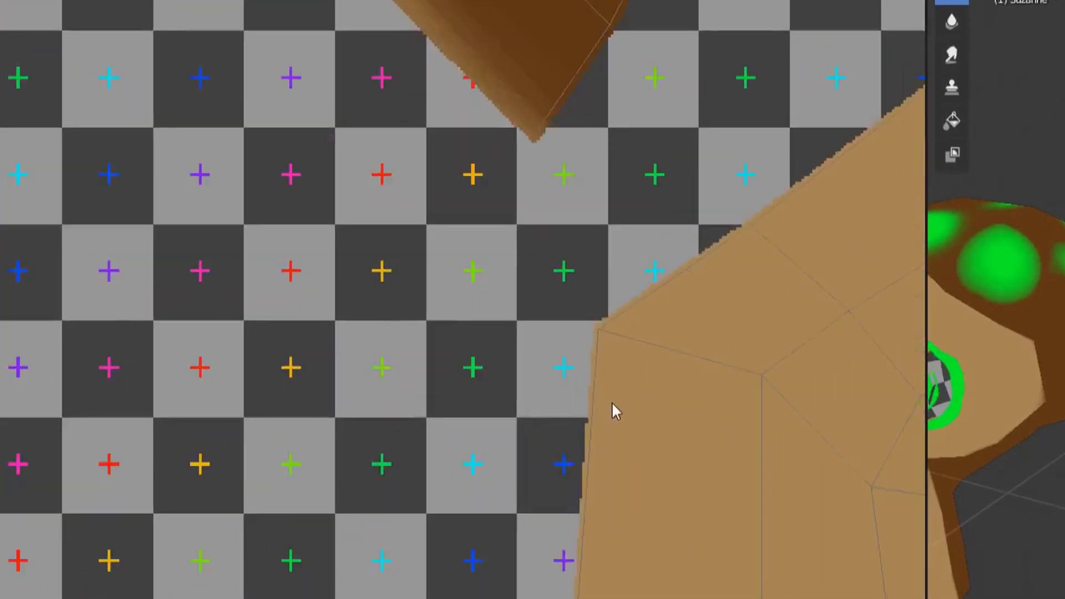
pyautogui.scroll(-3, 612, 401)
pyautogui.moveTo(614, 596); pyautogui.dragTo(431, 255, button='middle')
pyautogui.scroll(3, 614, 429)
pyautogui.moveTo(614, 428); pyautogui.dragTo(395, 185, button='middle')
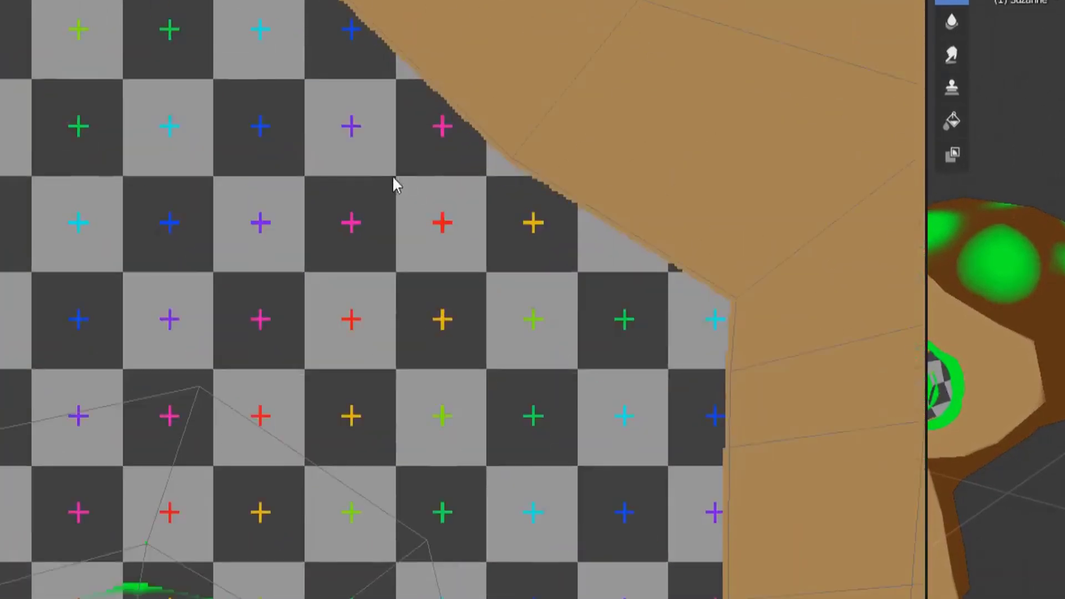
pyautogui.scroll(-2, 709, 479)
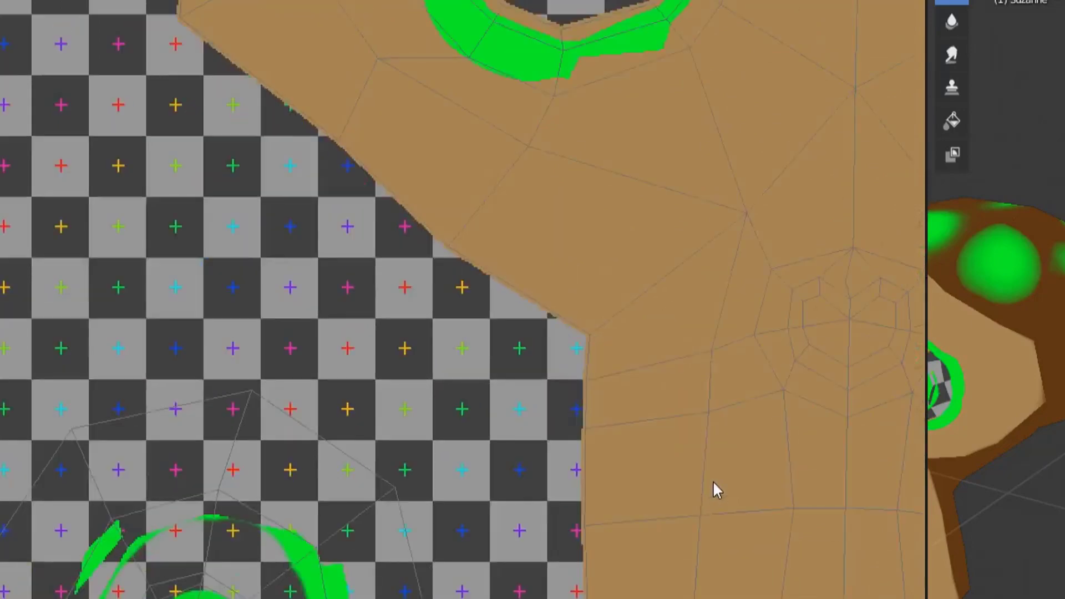
pyautogui.moveTo(712, 486); pyautogui.dragTo(468, 269, button='middle')
pyautogui.moveTo(724, 483); pyautogui.dragTo(644, 443, button='middle')
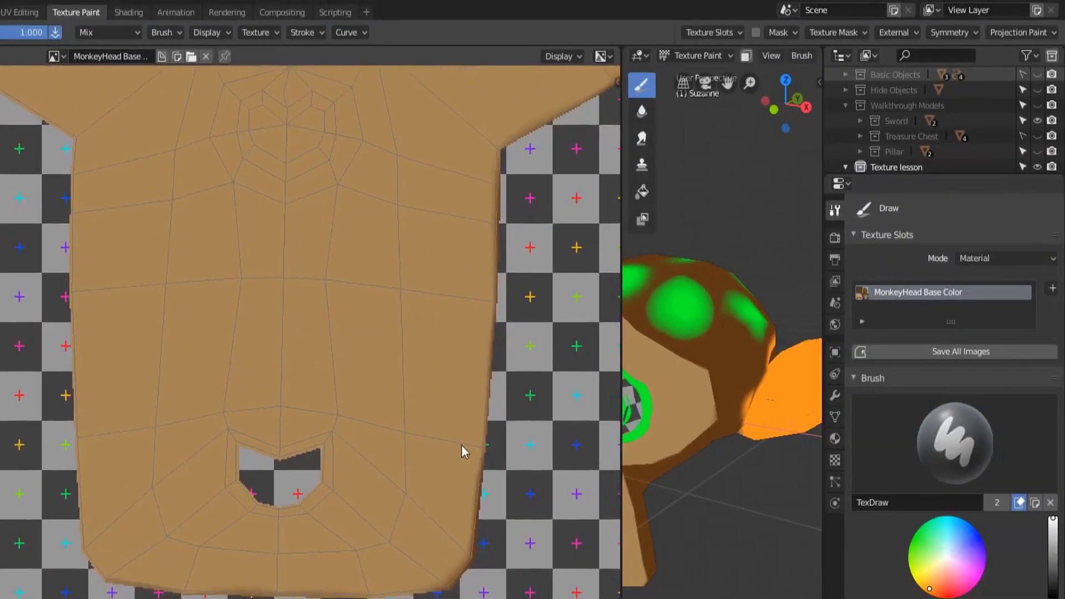
pyautogui.moveTo(514, 287); pyautogui.dragTo(348, 490, button='middle')
pyautogui.scroll(-4, 424, 344)
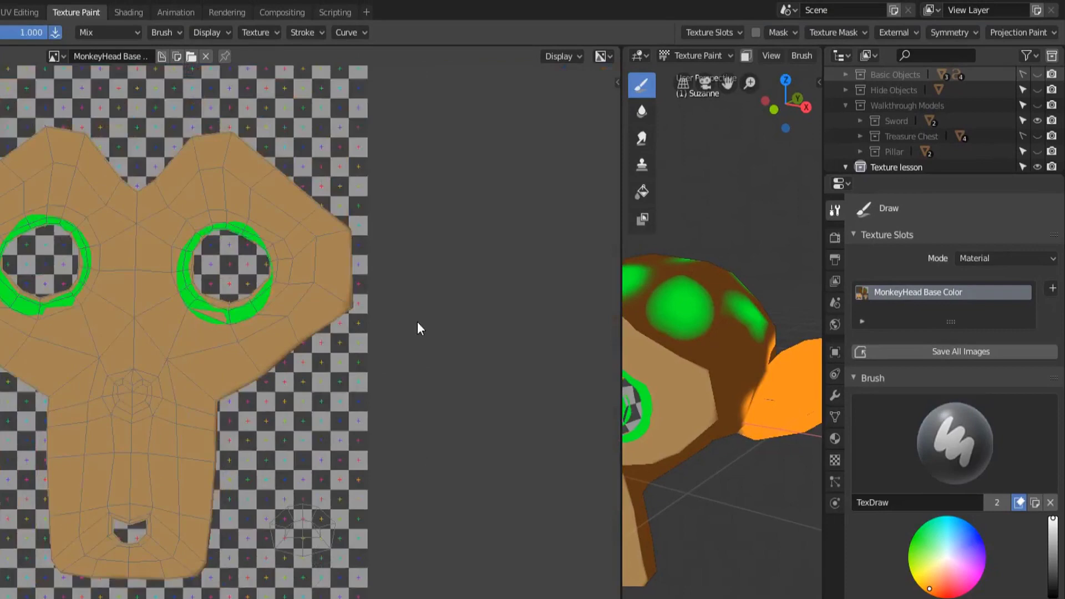
# Step: Increase the projection paint Bleed setting
pyautogui.click(1032, 30)
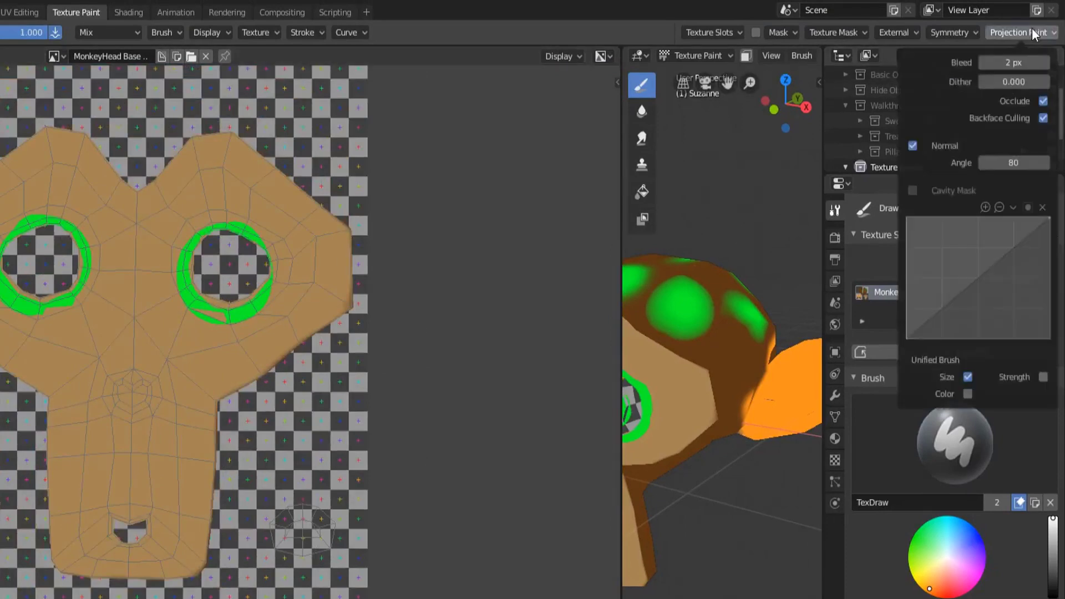
pyautogui.click(1045, 62)
pyautogui.click(1047, 62)
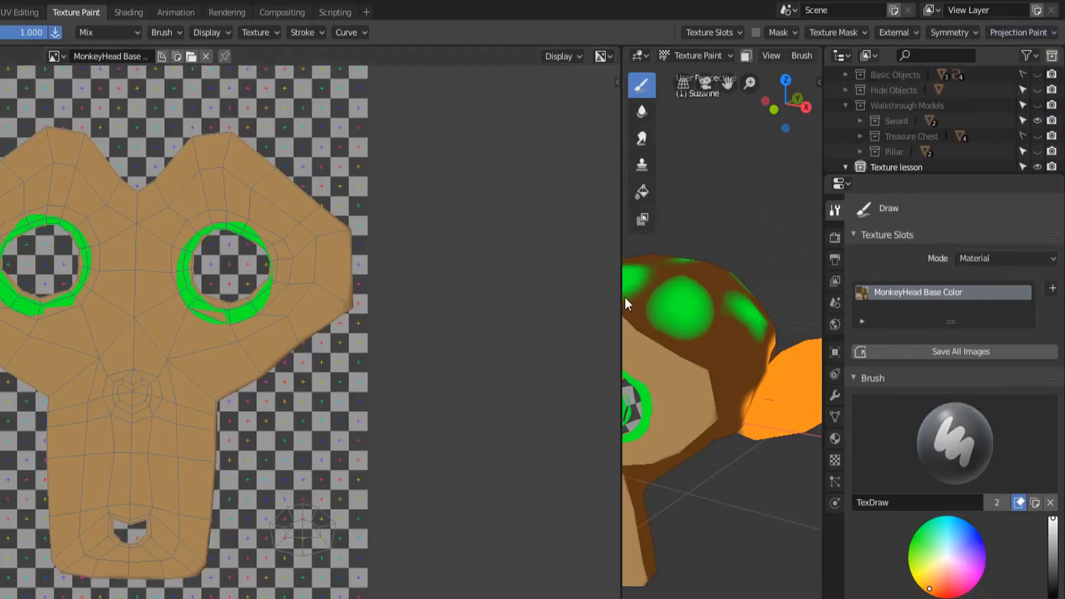
# Step: Enlarge the 3D view and brush an orange test stroke across the monkey's forehead and hair above the eye
pyautogui.moveTo(618, 292); pyautogui.dragTo(356, 310)
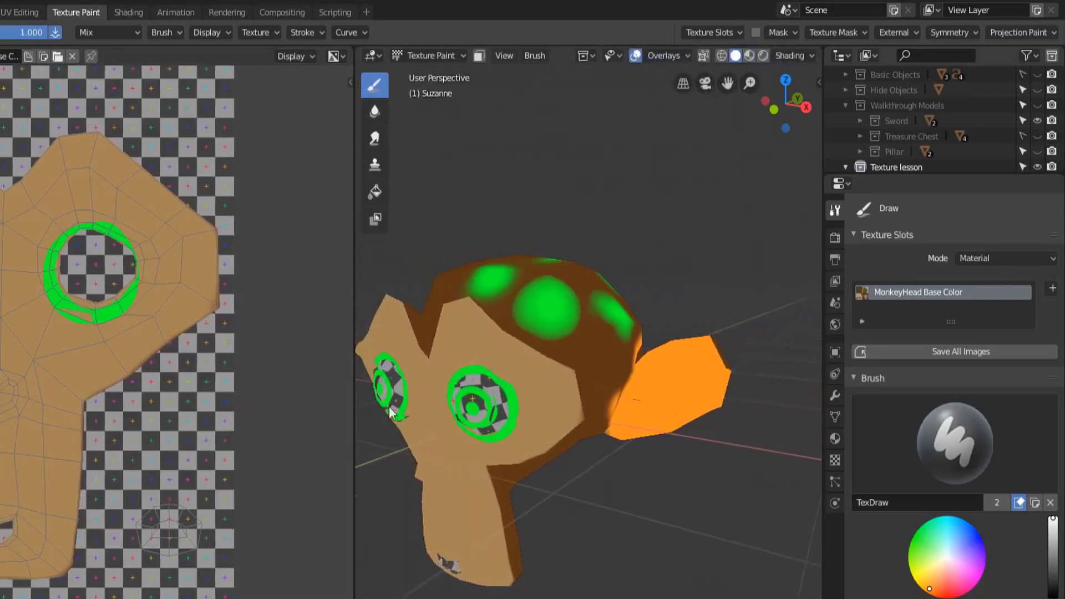
pyautogui.moveTo(391, 412); pyautogui.dragTo(524, 396, button='middle')
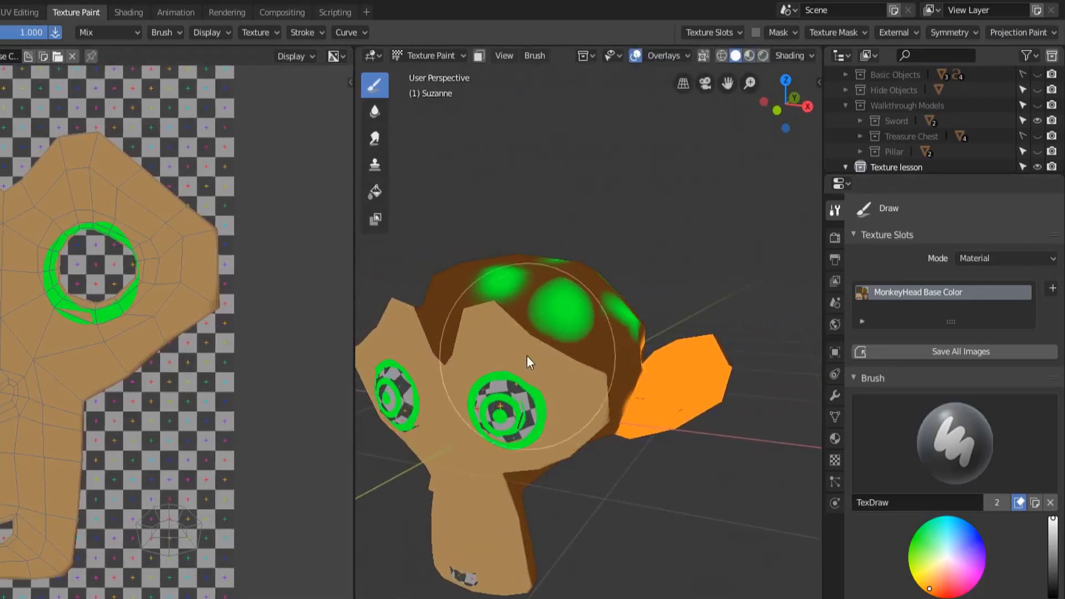
pyautogui.moveTo(485, 316); pyautogui.dragTo(557, 362)
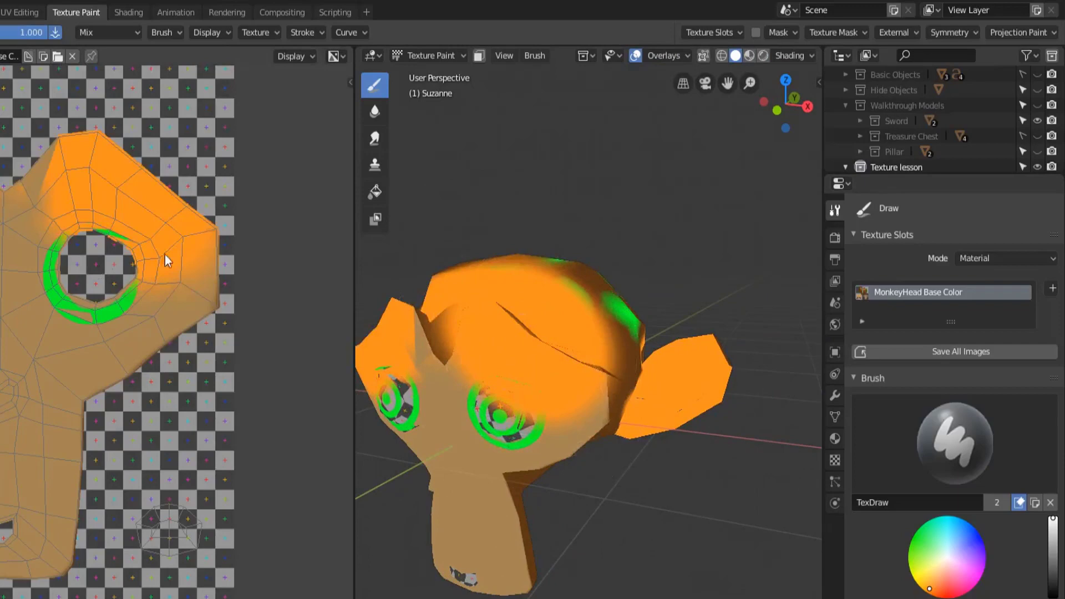
# Step: Inspect the orange paint bleed along the face island's upper edge and undo the forehead stroke
pyautogui.scroll(5, 167, 261)
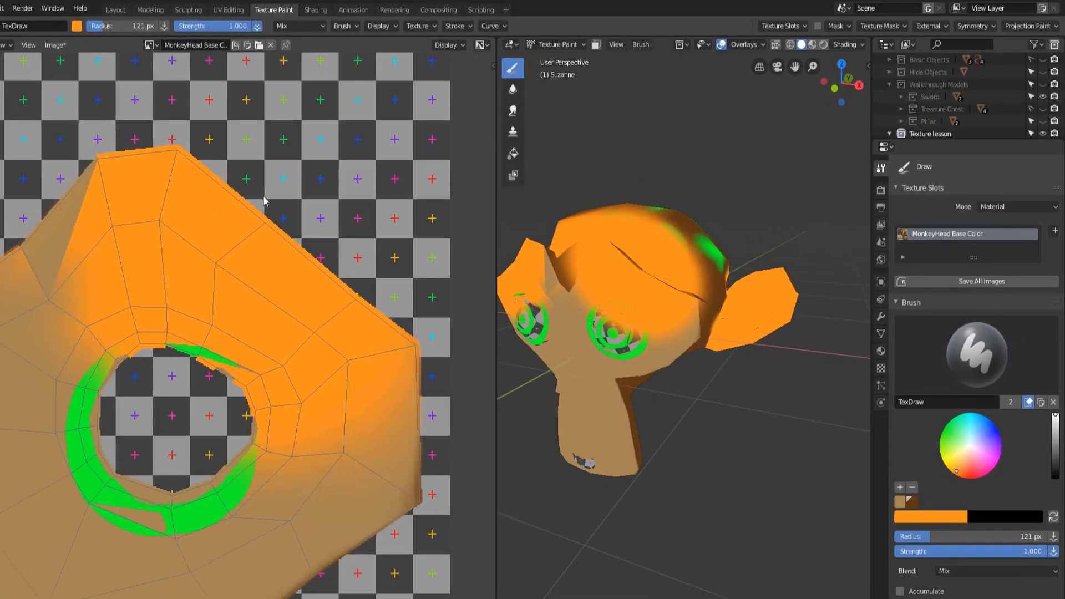
pyautogui.scroll(4, 233, 278)
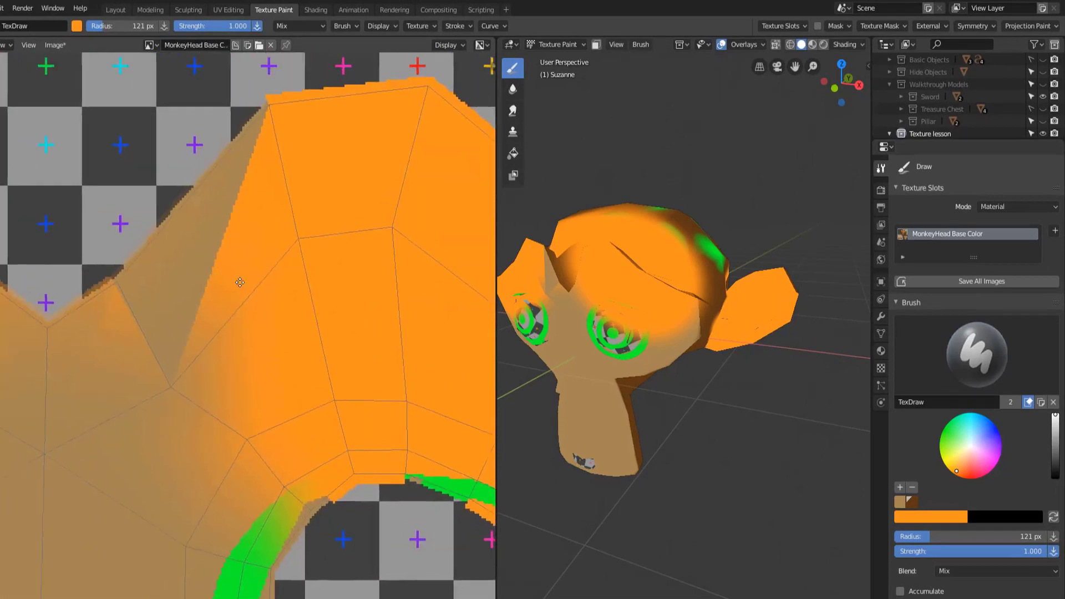
pyautogui.moveTo(239, 282); pyautogui.dragTo(285, 316, button='middle')
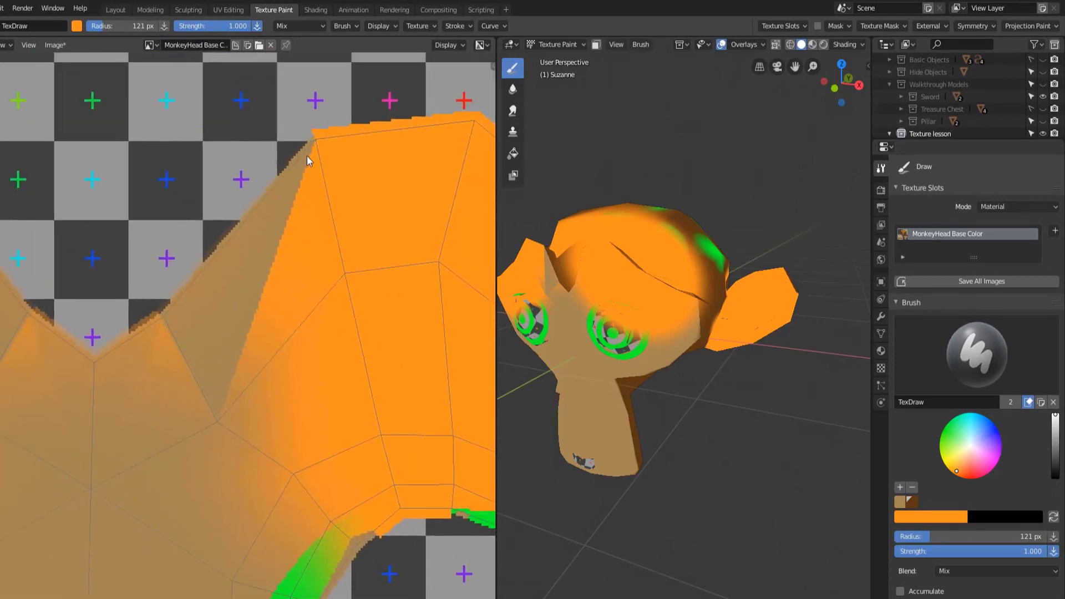
pyautogui.scroll(-5, 324, 343)
pyautogui.hotkey('ctrl', 'z')
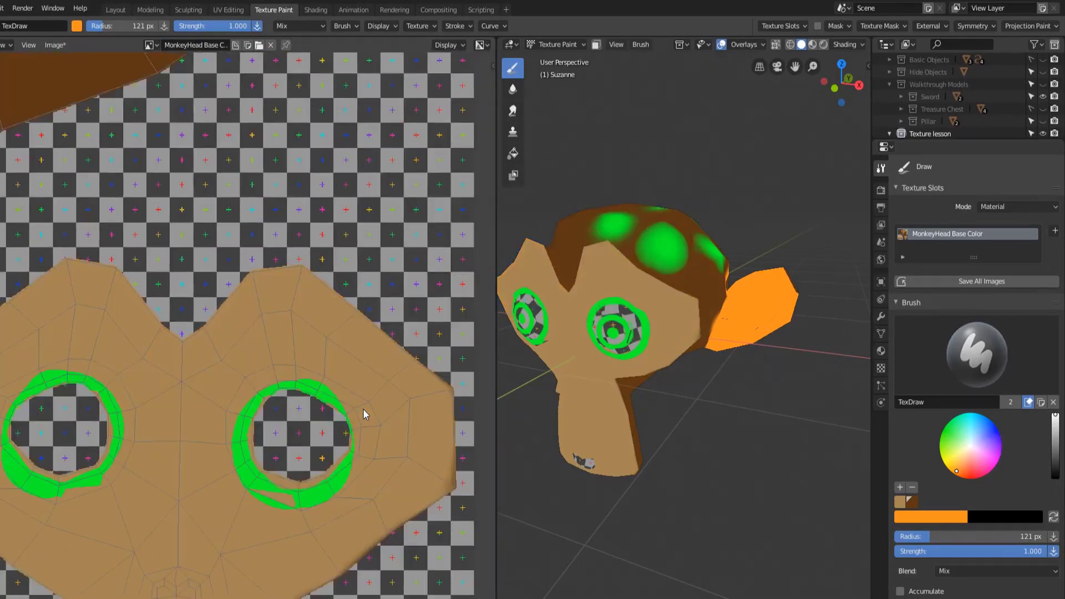
# Step: Widen the 3D view and paint a vertical orange stroke down the middle of the monkey's face and muzzle
pyautogui.click(1041, 25)
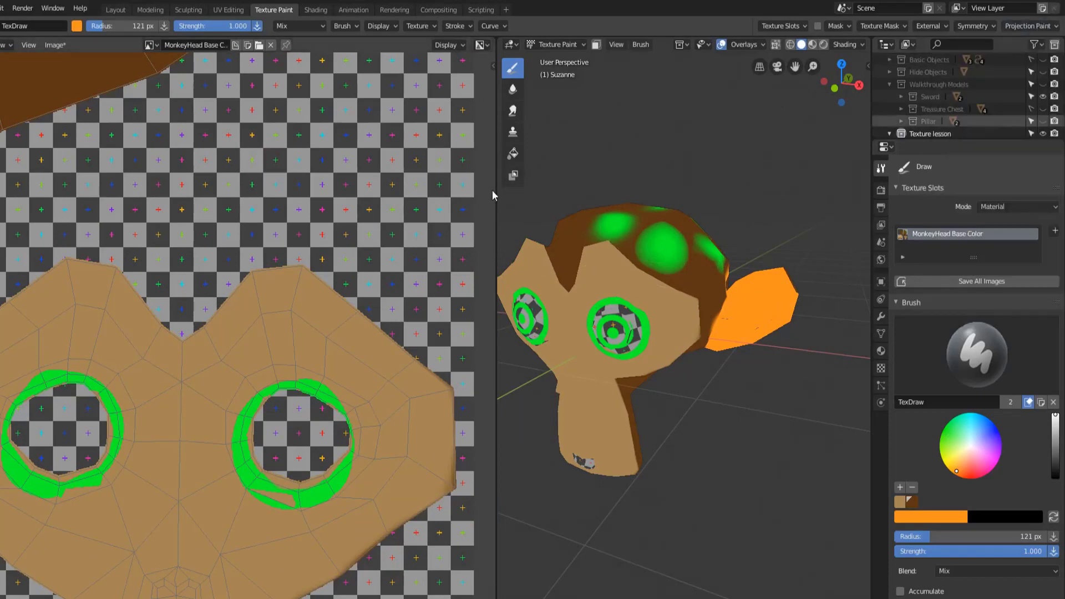
pyautogui.moveTo(496, 189); pyautogui.dragTo(216, 209)
pyautogui.moveTo(484, 402); pyautogui.dragTo(503, 399, button='middle')
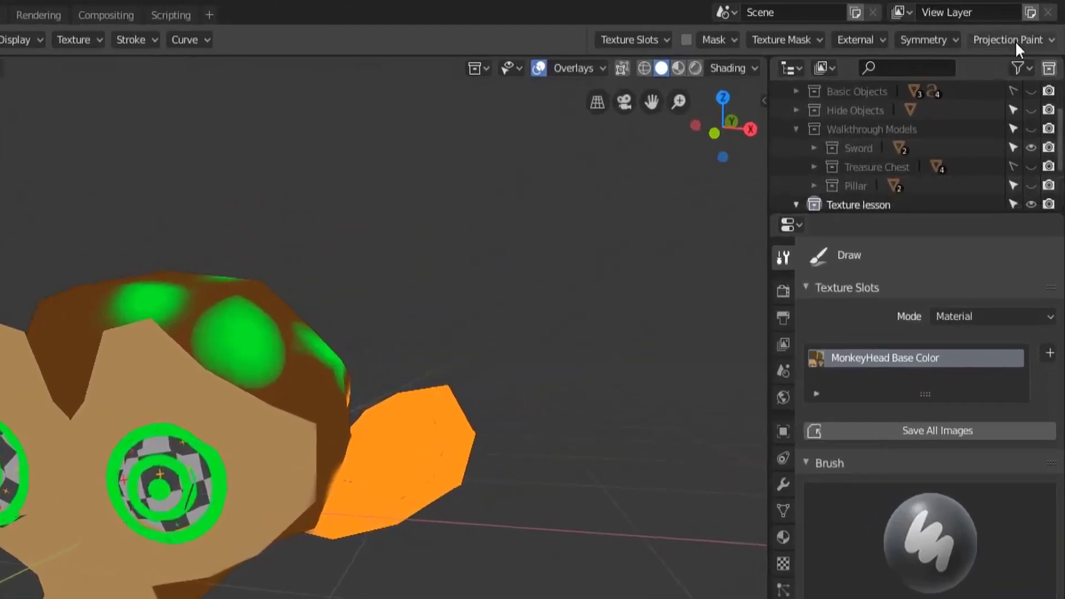
pyautogui.click(1015, 41)
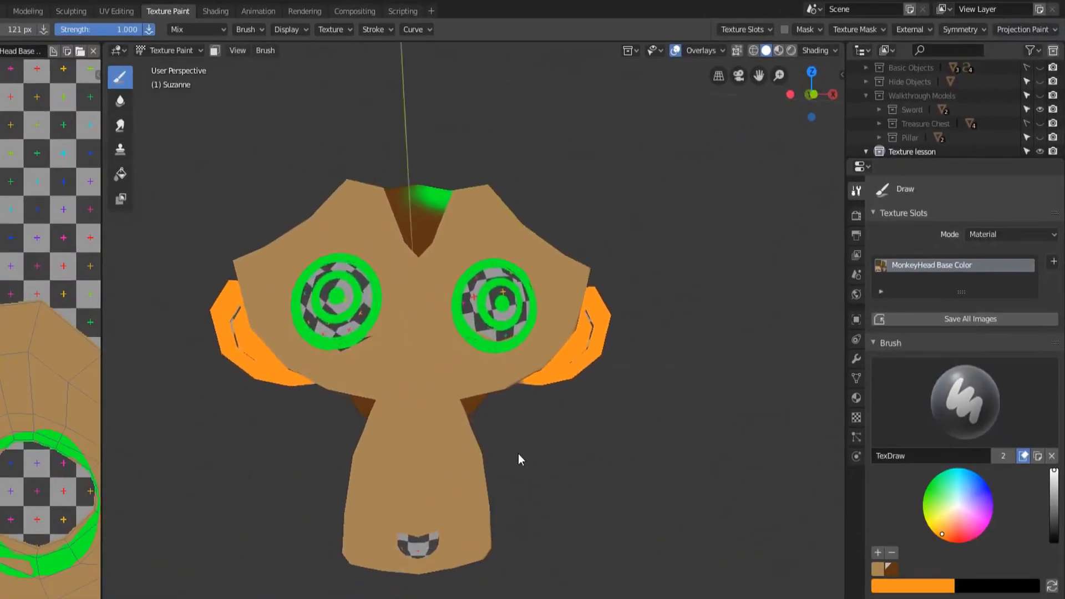
pyautogui.moveTo(518, 459)
pyautogui.mouseDown(button='middle')
pyautogui.moveTo(523, 433)
pyautogui.moveTo(501, 395)
pyautogui.mouseUp(button='middle')
pyautogui.moveTo(400, 194); pyautogui.dragTo(401, 480)
pyautogui.moveTo(641, 488)
pyautogui.mouseDown(button='middle')
pyautogui.moveTo(503, 517)
pyautogui.moveTo(341, 501)
pyautogui.moveTo(343, 491)
pyautogui.moveTo(398, 521)
pyautogui.moveTo(471, 335)
pyautogui.moveTo(403, 308)
pyautogui.moveTo(540, 269)
pyautogui.mouseUp(button='middle')
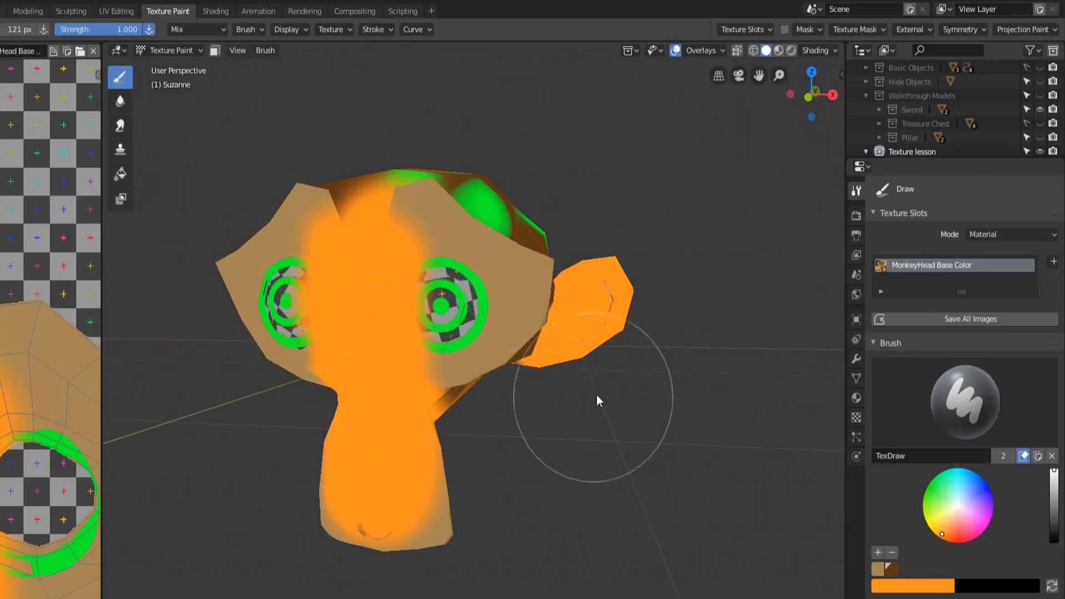
# Step: Inspect the orange paint on the side of the monkey's head and ear, and check the projection paint settings
pyautogui.moveTo(596, 395)
pyautogui.mouseDown(button='middle')
pyautogui.moveTo(487, 450)
pyautogui.moveTo(428, 432)
pyautogui.mouseUp(button='middle')
pyautogui.moveTo(469, 266)
pyautogui.mouseDown(button='middle')
pyautogui.moveTo(591, 287)
pyautogui.moveTo(585, 214)
pyautogui.moveTo(670, 250)
pyautogui.moveTo(442, 404)
pyautogui.mouseUp(button='middle')
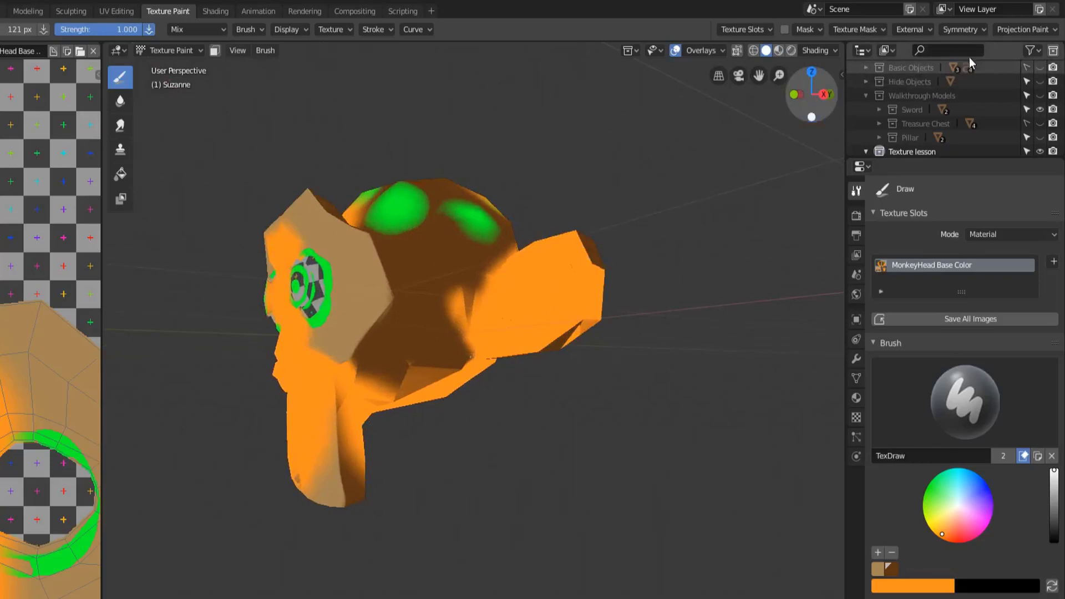
pyautogui.click(1004, 32)
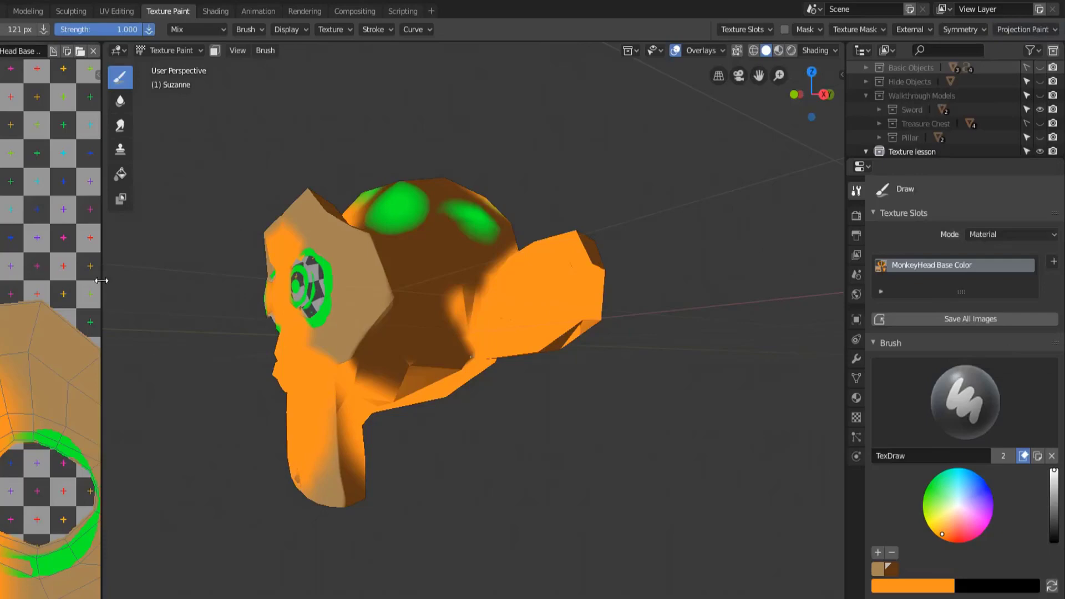
# Step: Resize the image editor so the painted head and face UV islands show beside the whole monkey head in the 3D view
pyautogui.moveTo(102, 282); pyautogui.dragTo(509, 283)
pyautogui.scroll(-4, 94, 376)
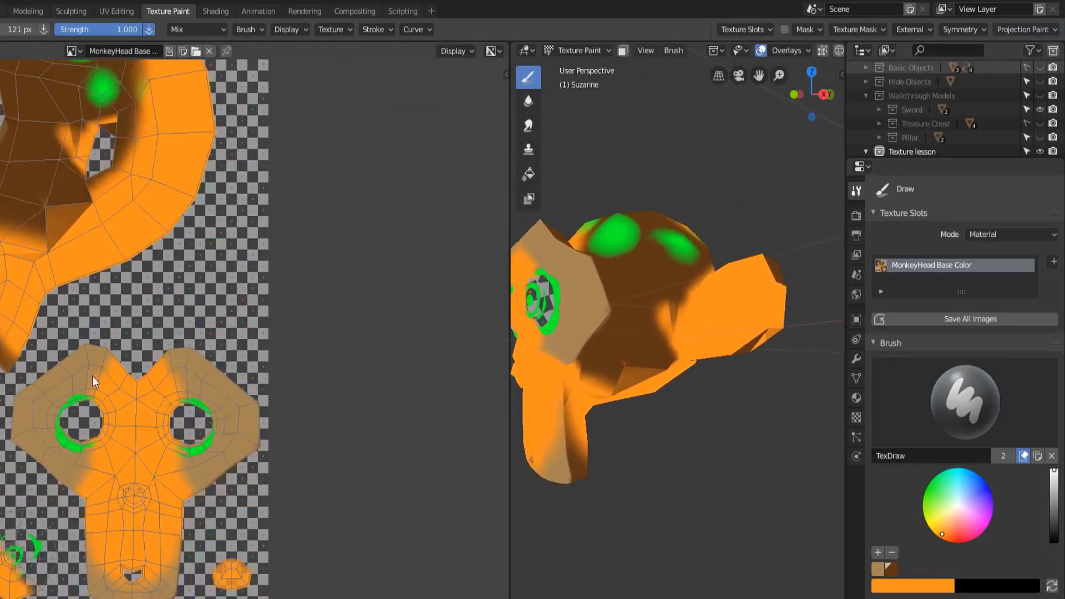
pyautogui.moveTo(92, 376); pyautogui.dragTo(239, 503, button='middle')
pyautogui.scroll(-1, 225, 447)
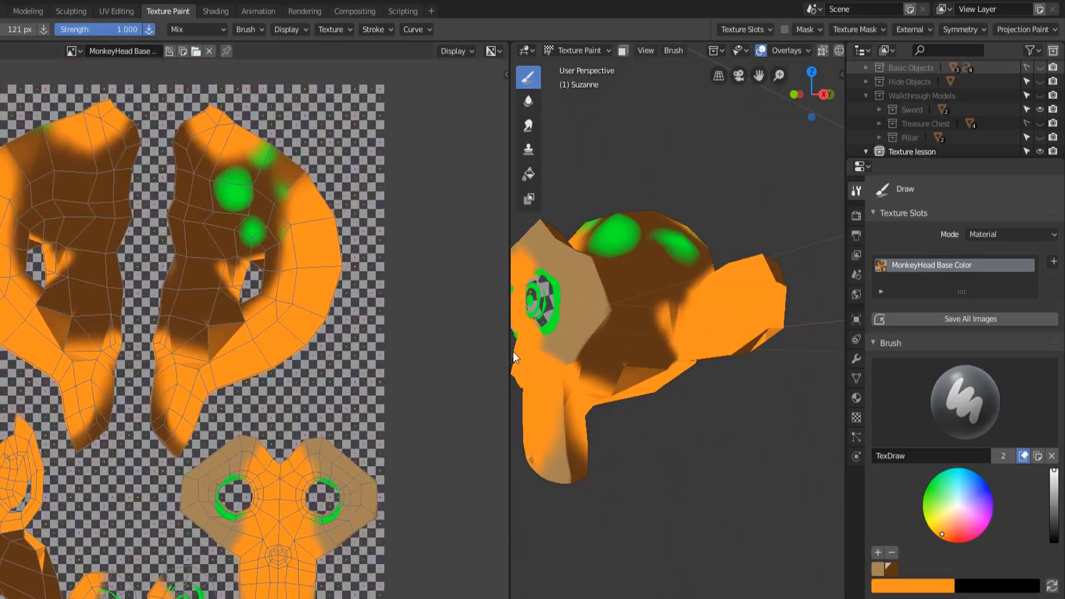
pyautogui.moveTo(508, 350); pyautogui.dragTo(339, 363)
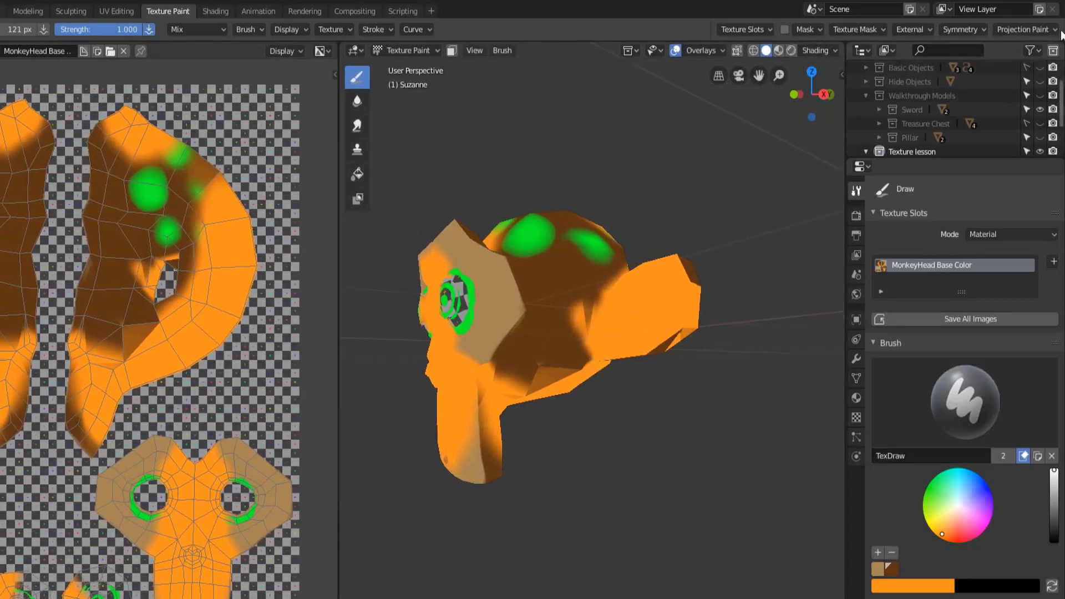
# Step: Open the projection paint settings
pyautogui.click(1030, 29)
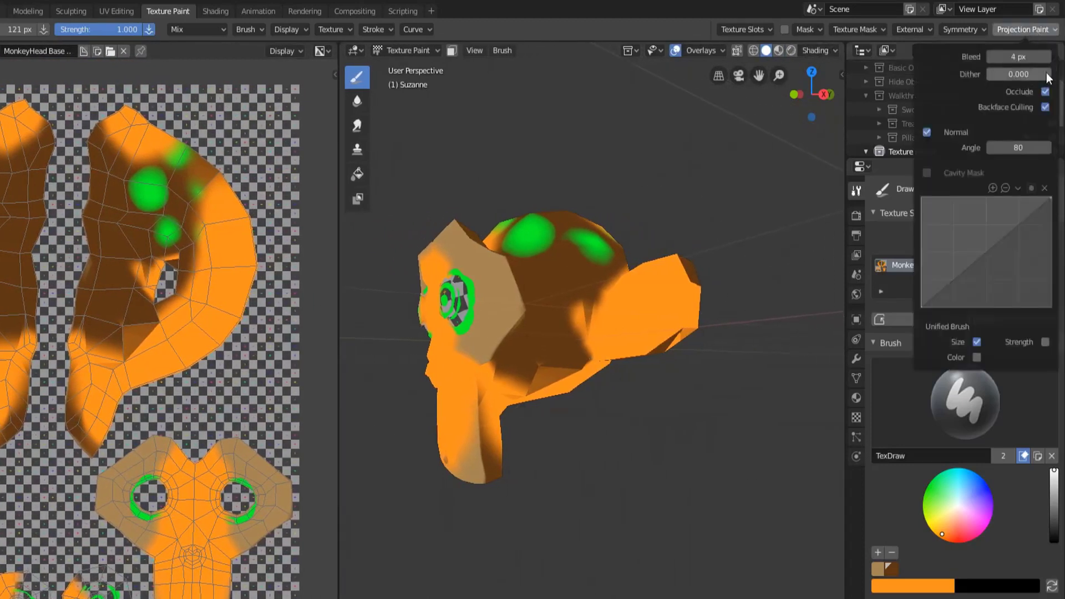